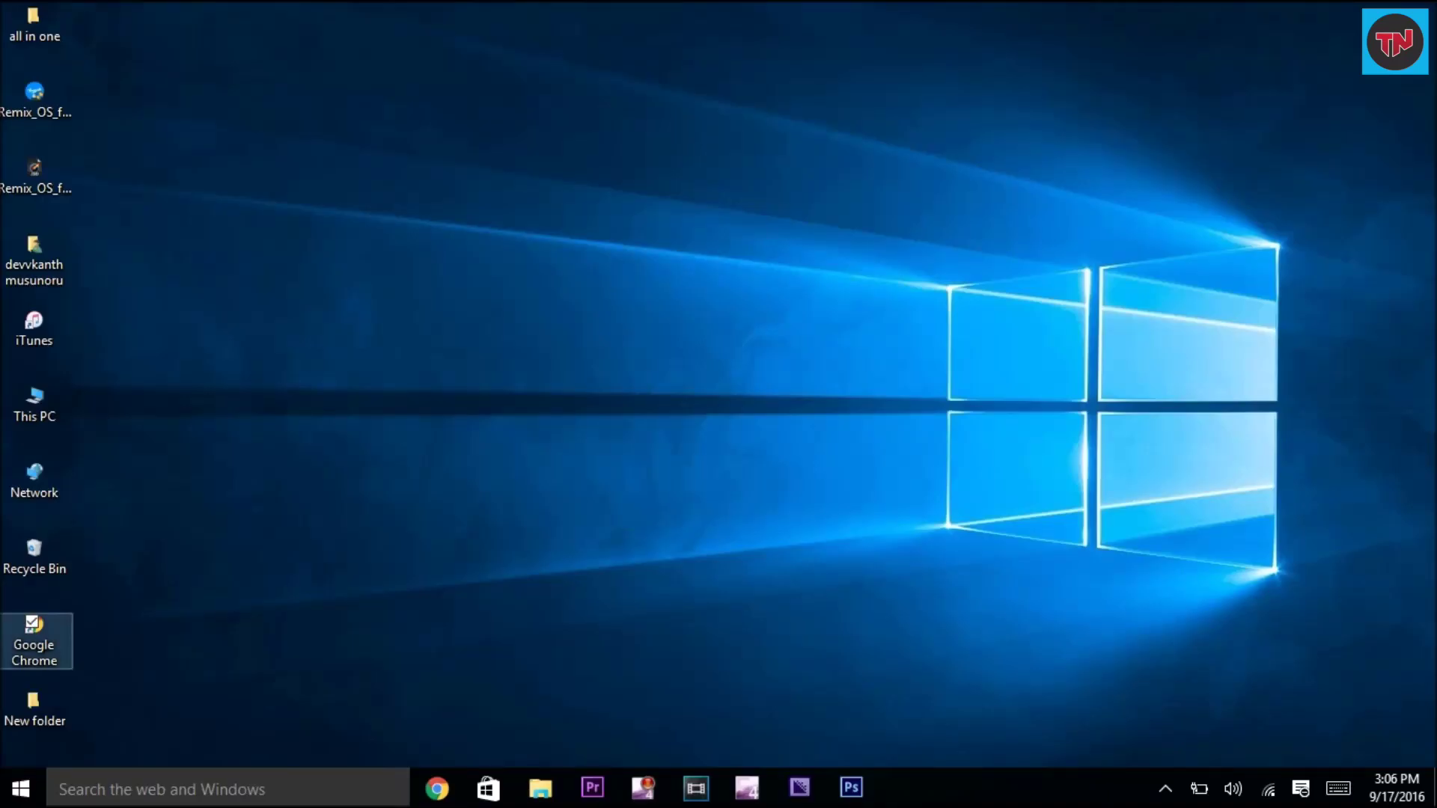
- Launch Google Chrome from its desktop icon to look up Remix OS Player
double_click(34, 638)
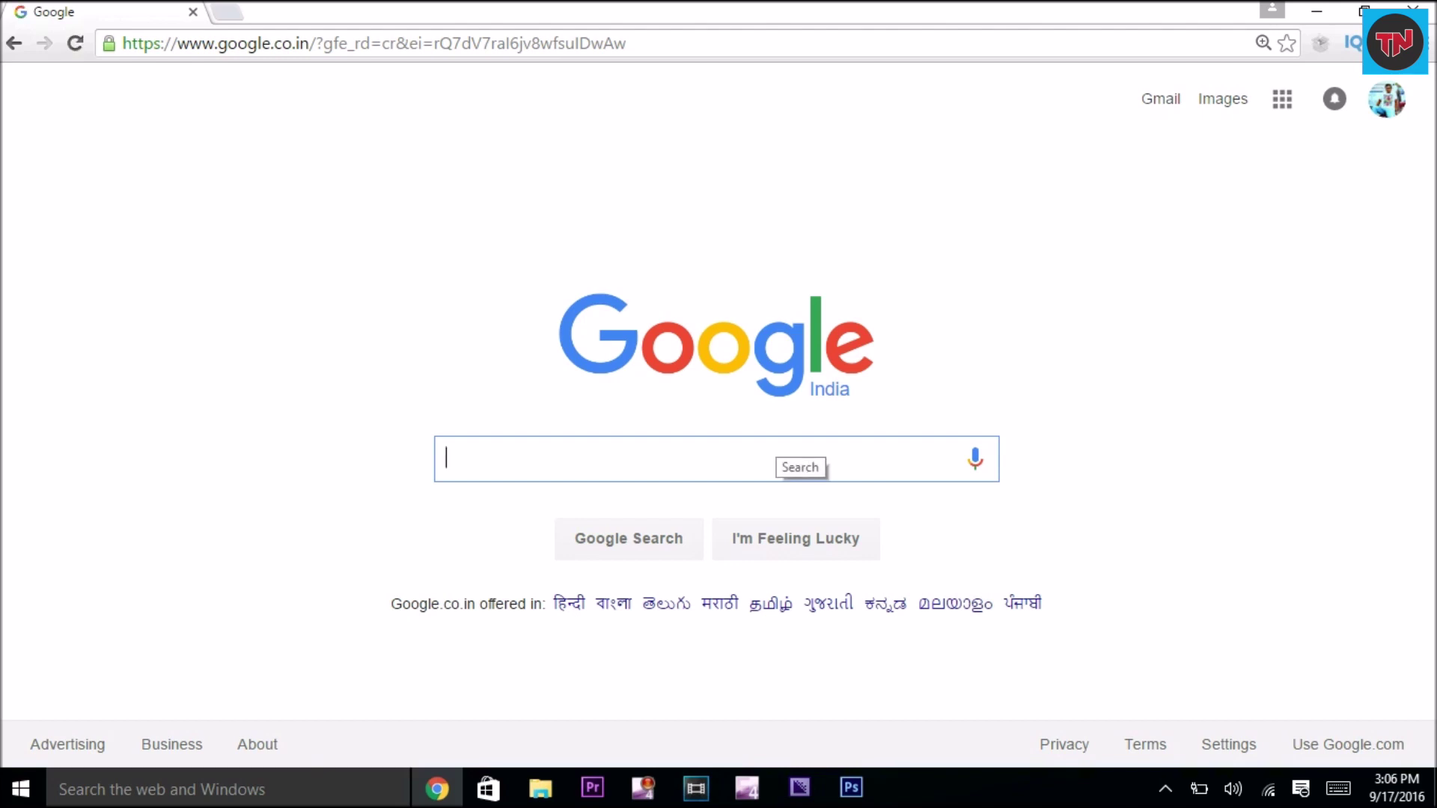
type("Re")
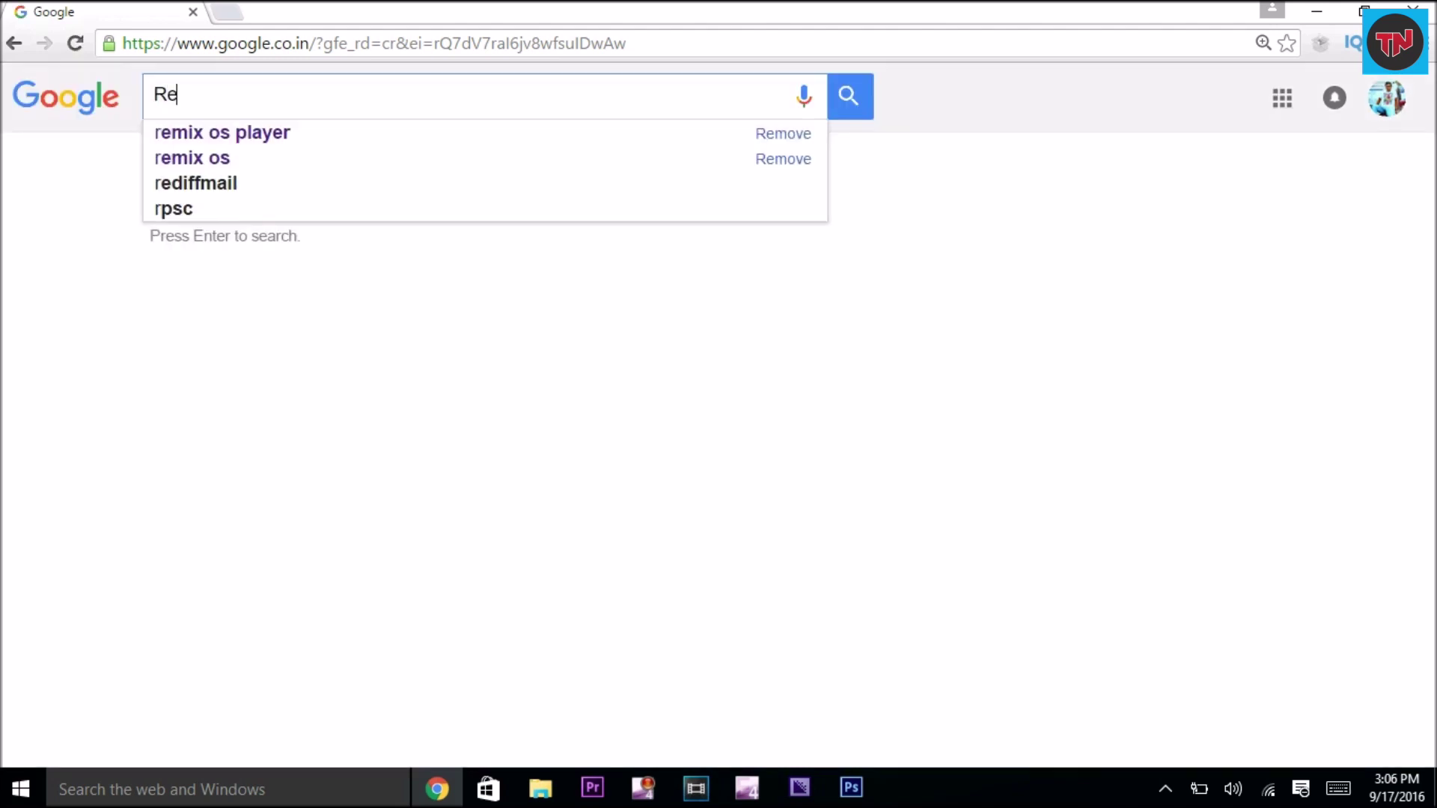
type("mix os play")
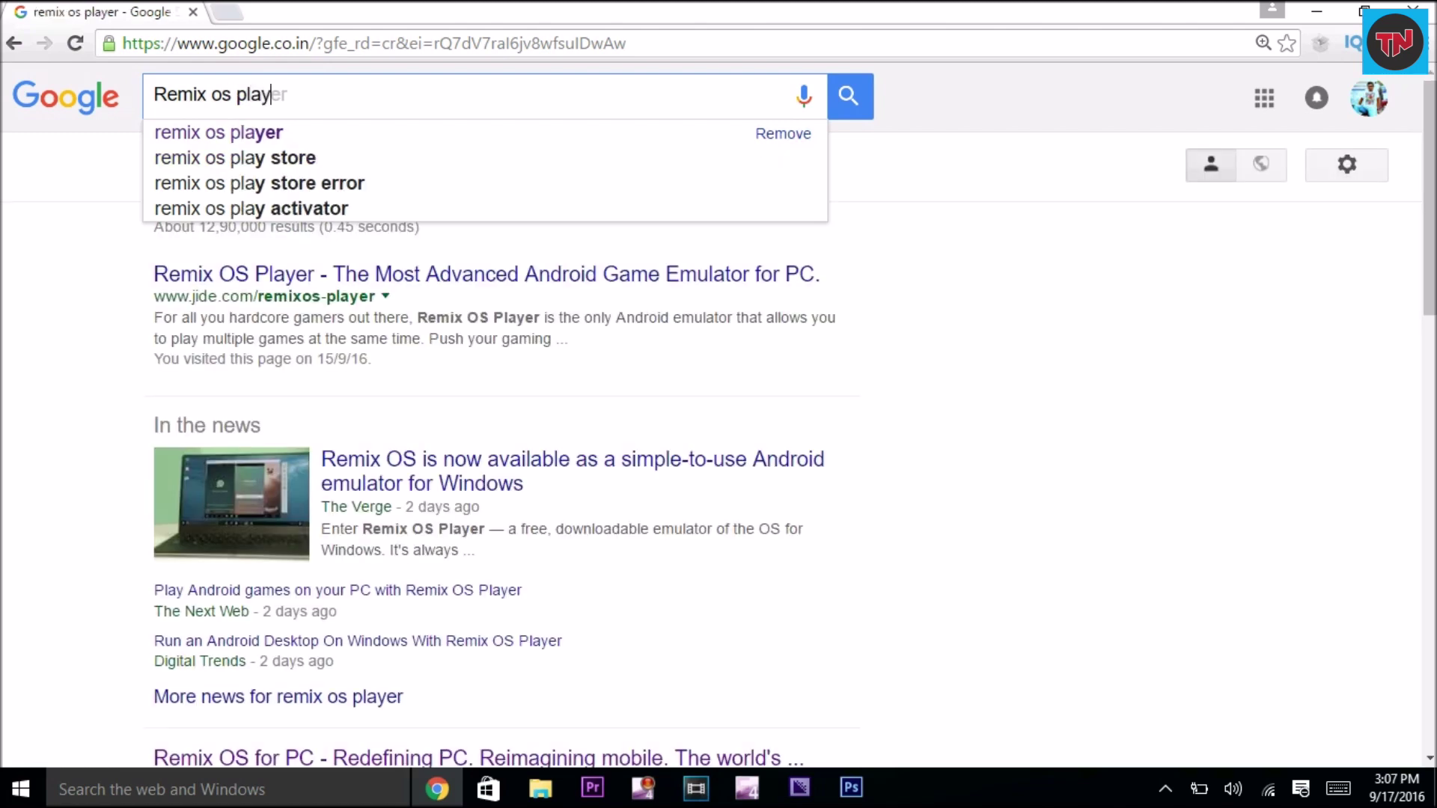
type("er")
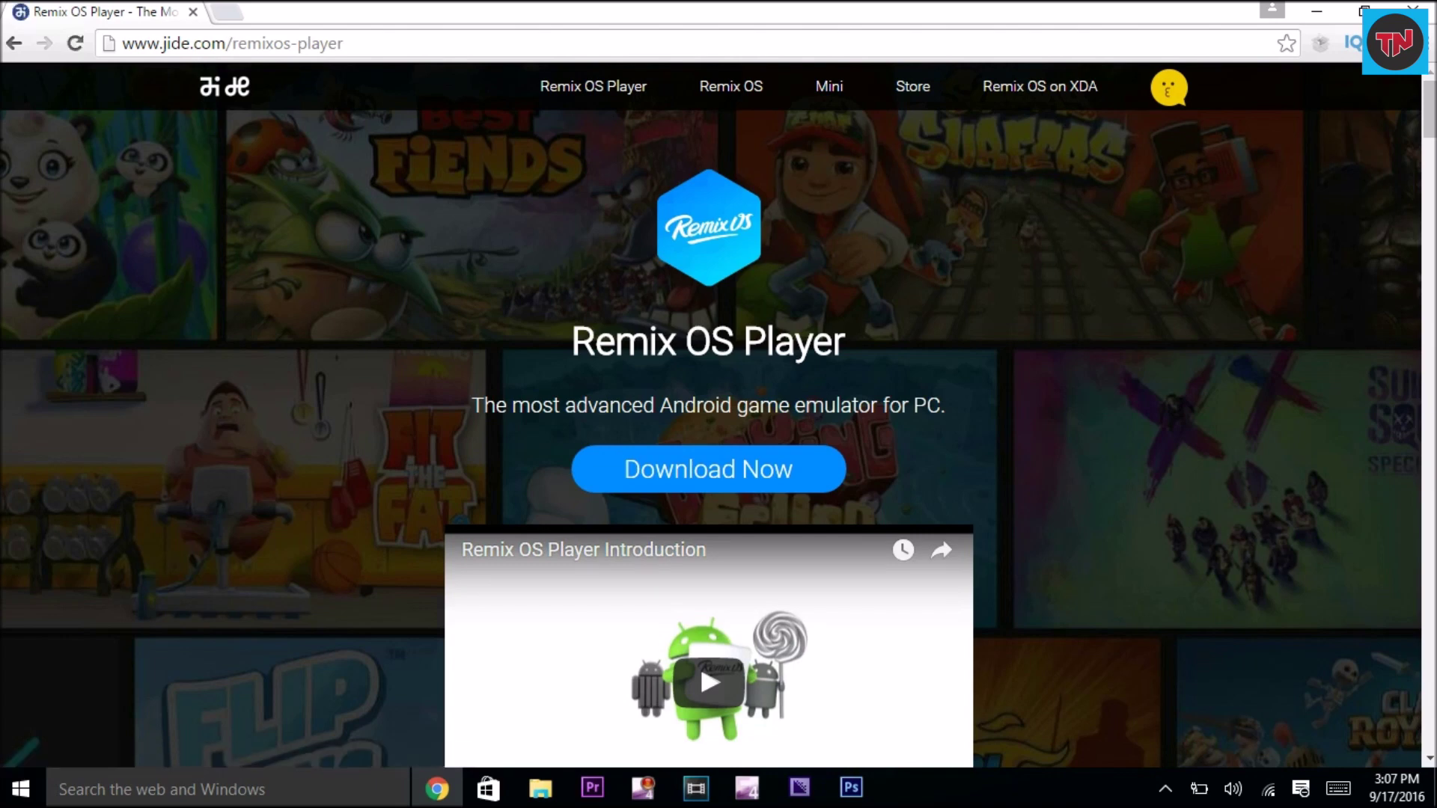
- Download the Remix OS Player package via Download Now and uTorrent's Add New Torrent dialog
left_click(708, 470)
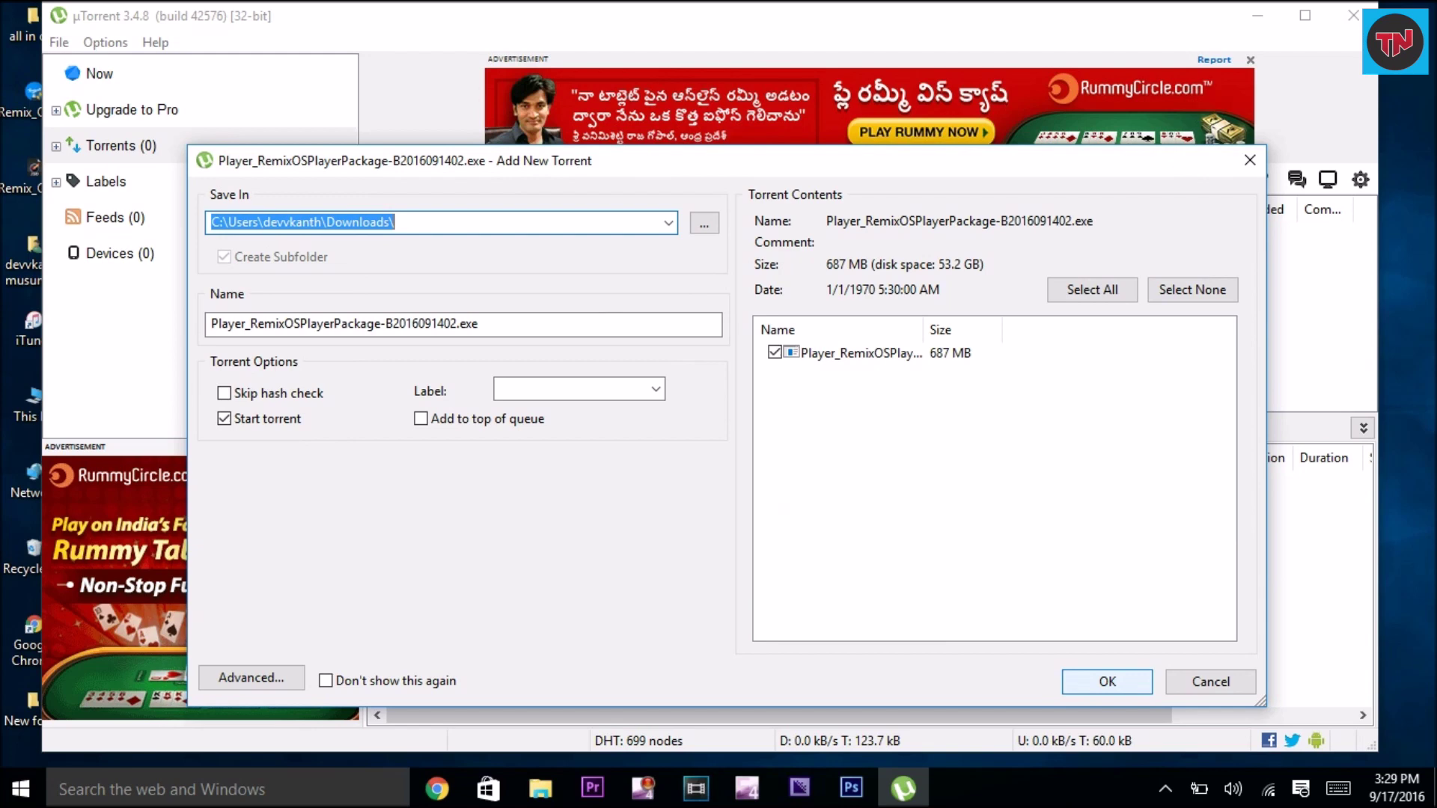
left_click(1108, 681)
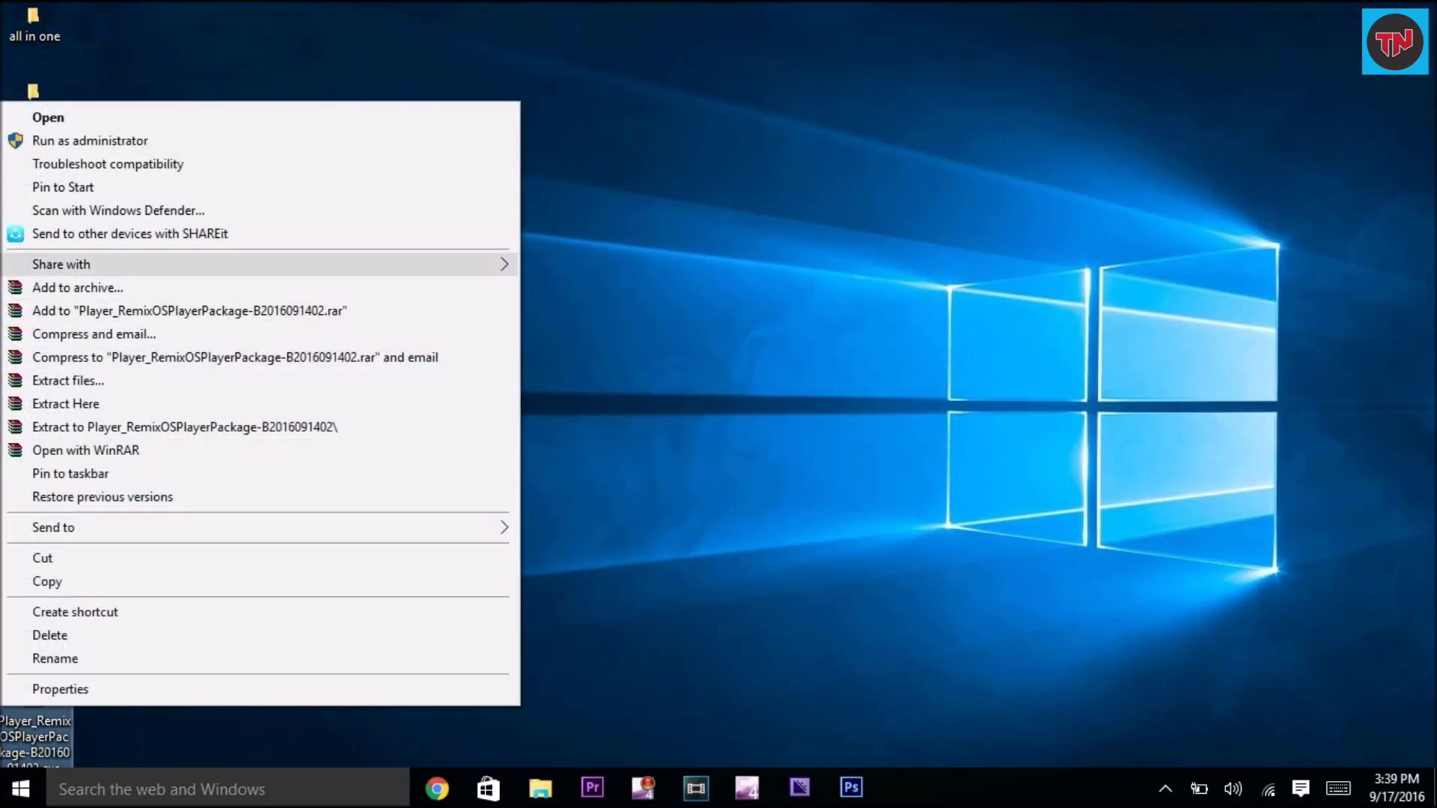
- Run the package as administrator and extract it to the Desktop with 7-Zip
left_click(90, 141)
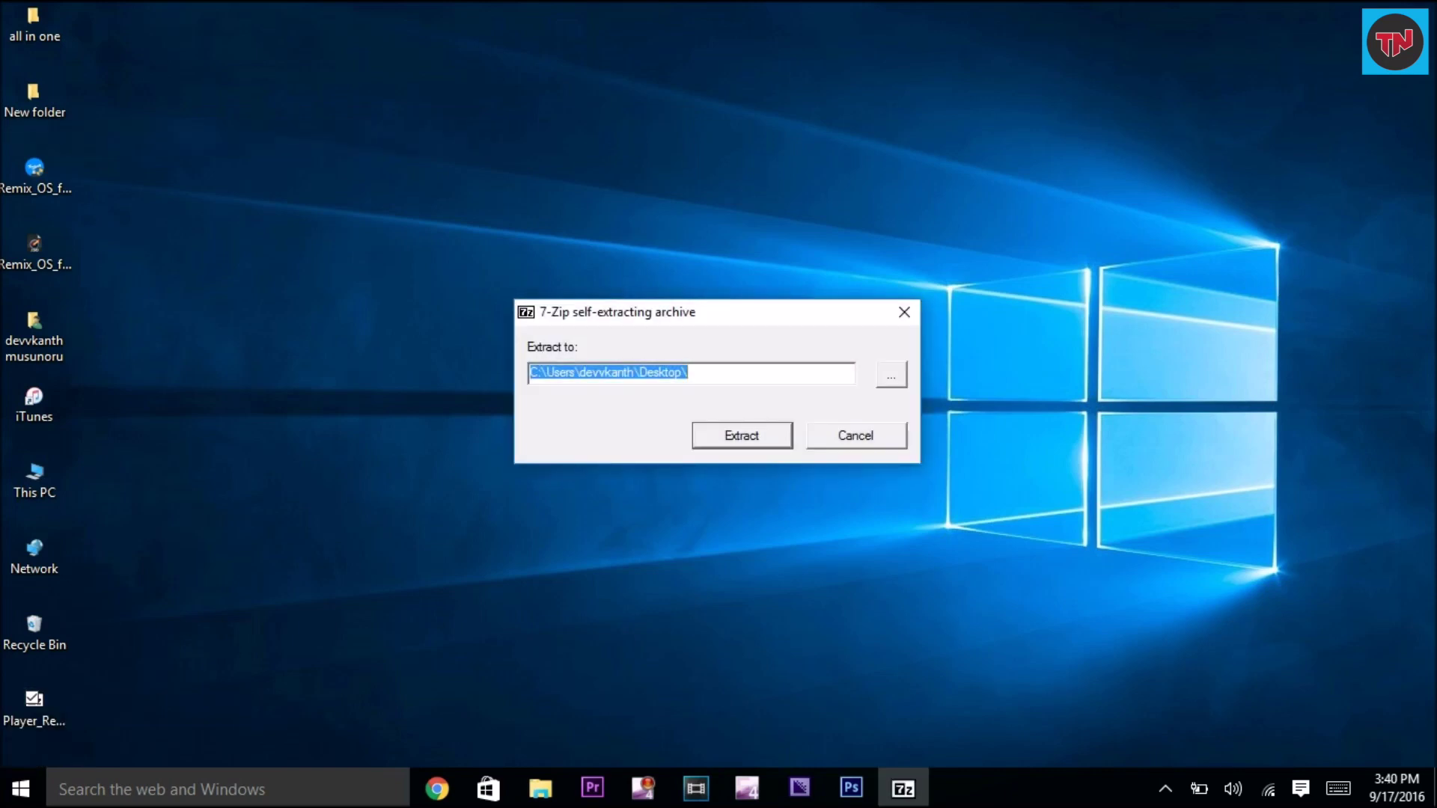
key("Return")
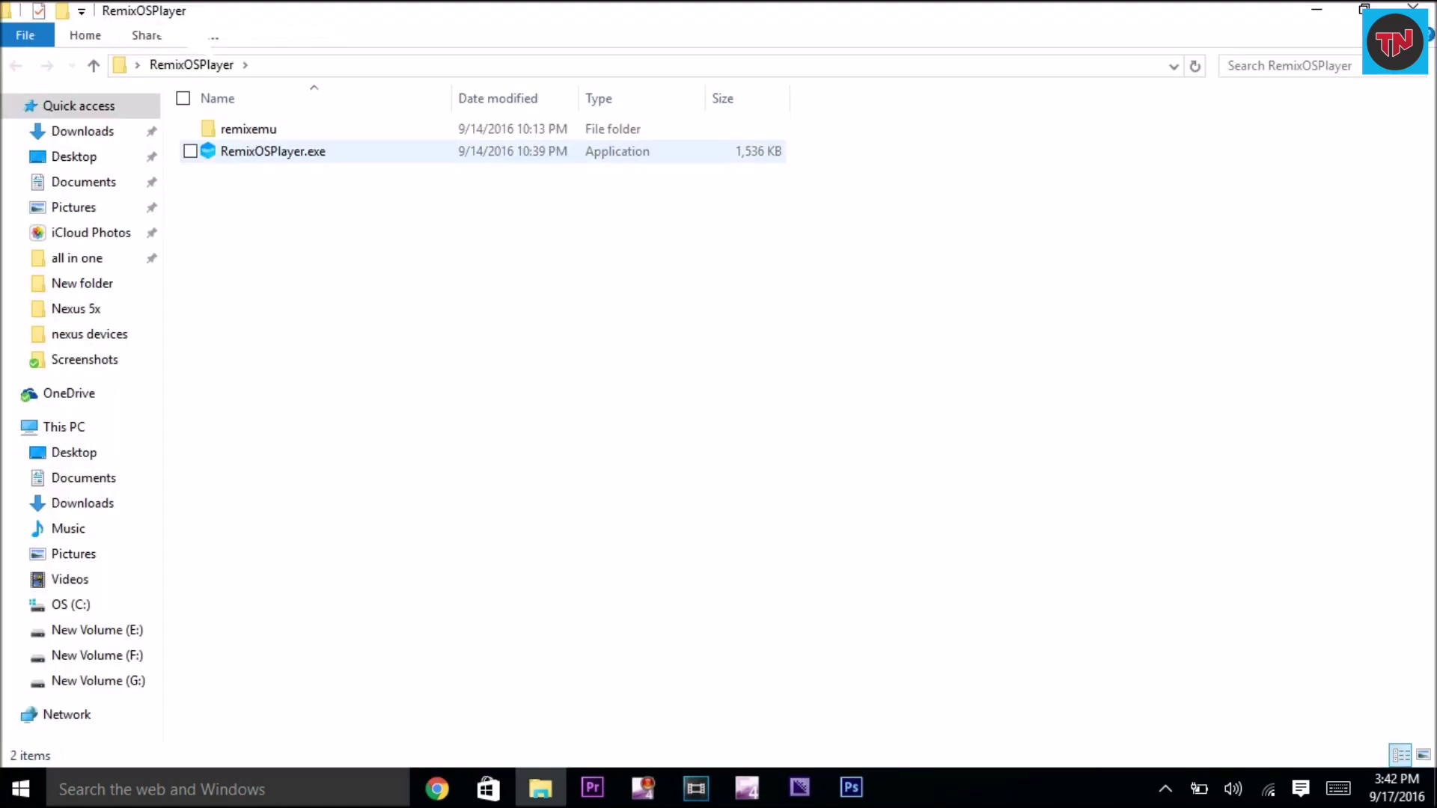
- Run RemixOSPlayer.exe from the RemixOSPlayer folder as administrator
right_click(359, 157)
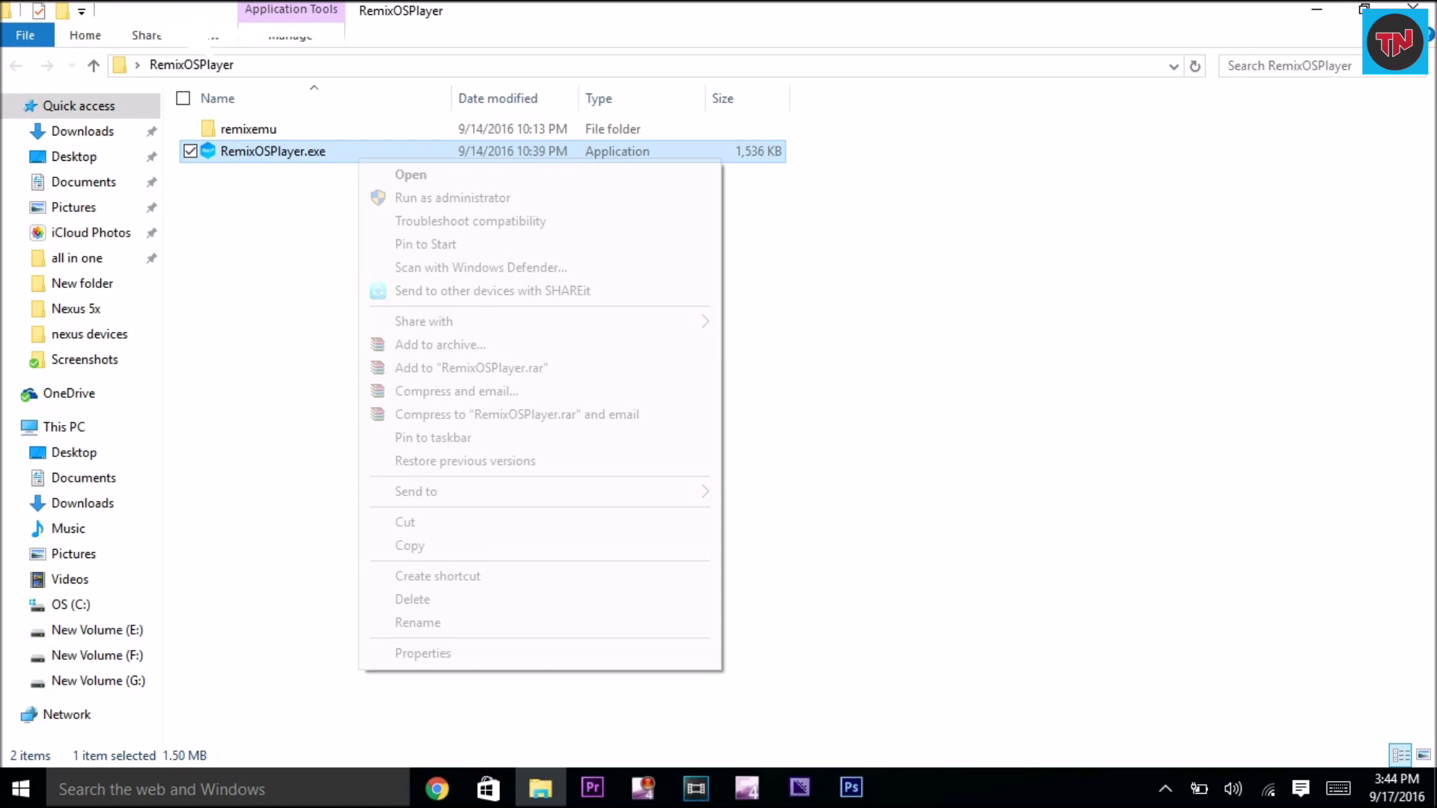
left_click(453, 198)
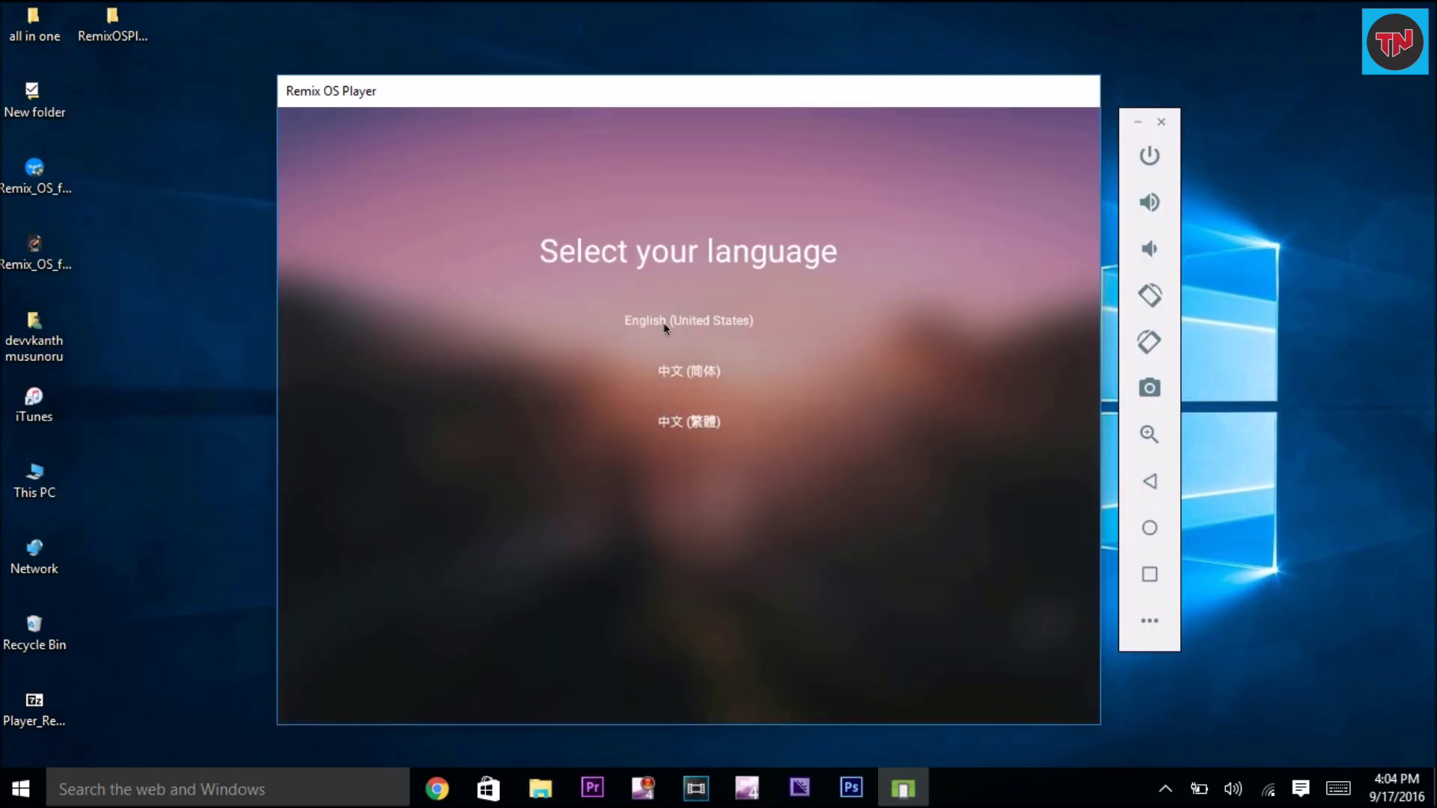
- Choose English (United States), agree to the user agreement, and skip the intro and app selection
left_click(664, 324)
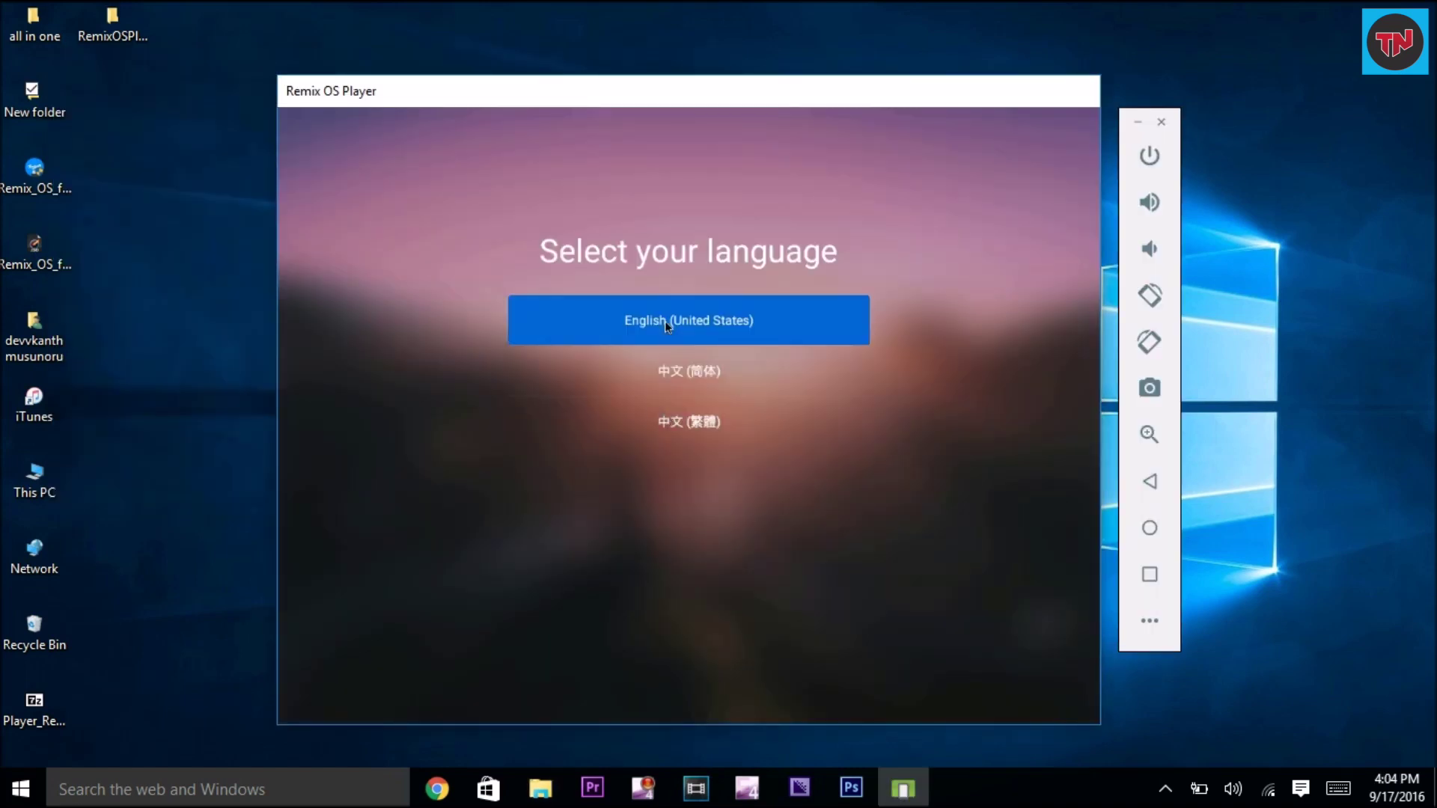
left_click(688, 580)
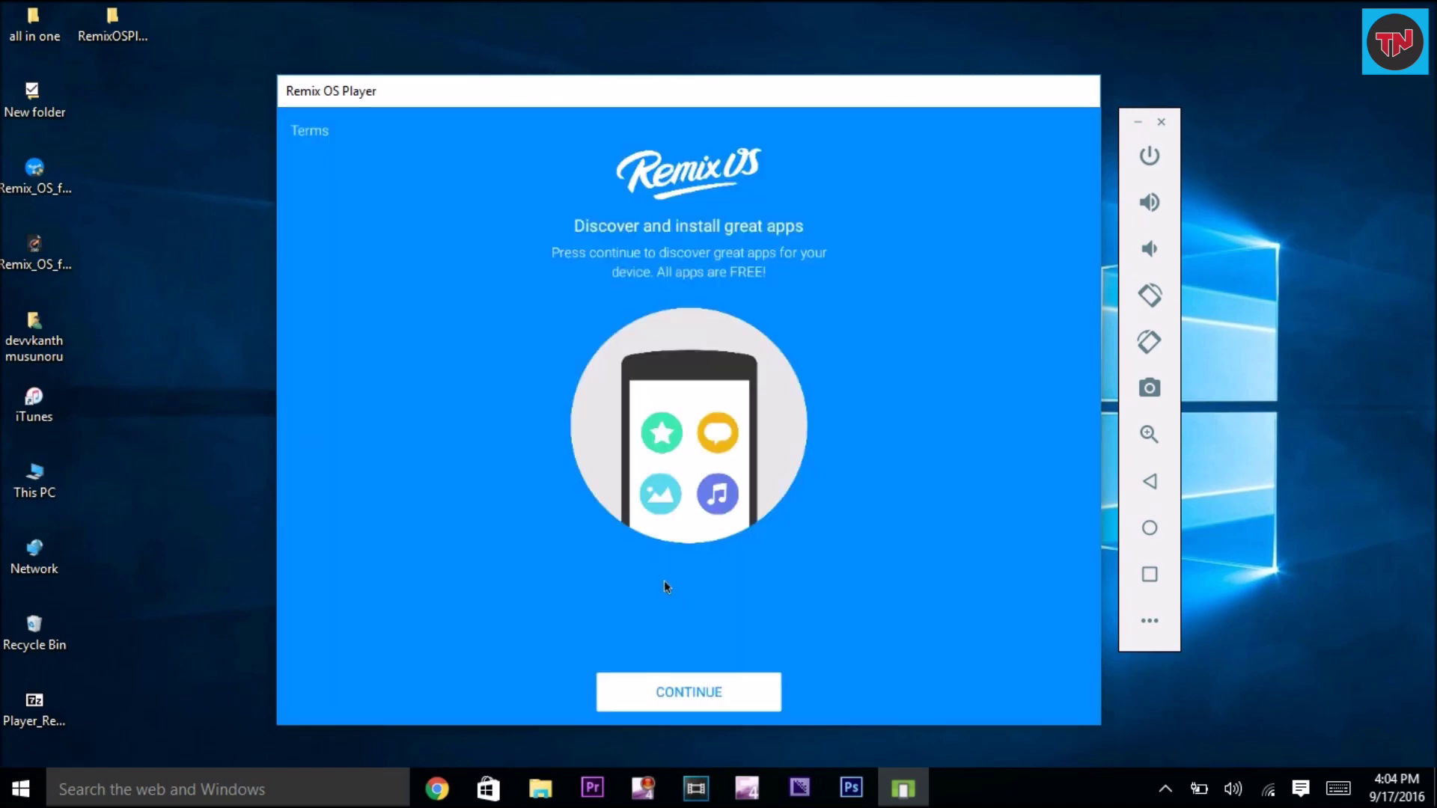
left_click(688, 693)
left_click(1056, 706)
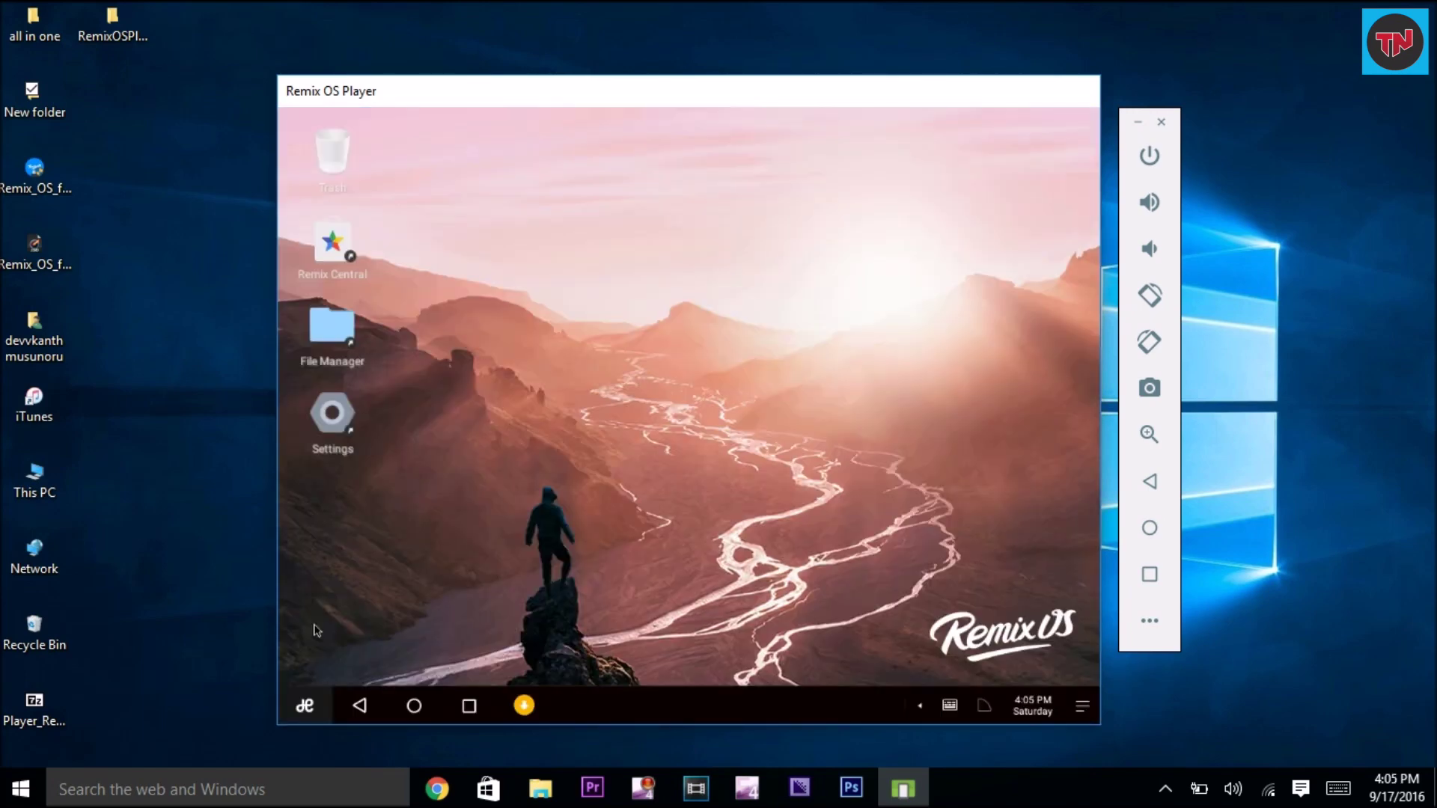
- Launch Play Store from the Remix start menu, opt in to news, and accept the Terms
left_click(305, 705)
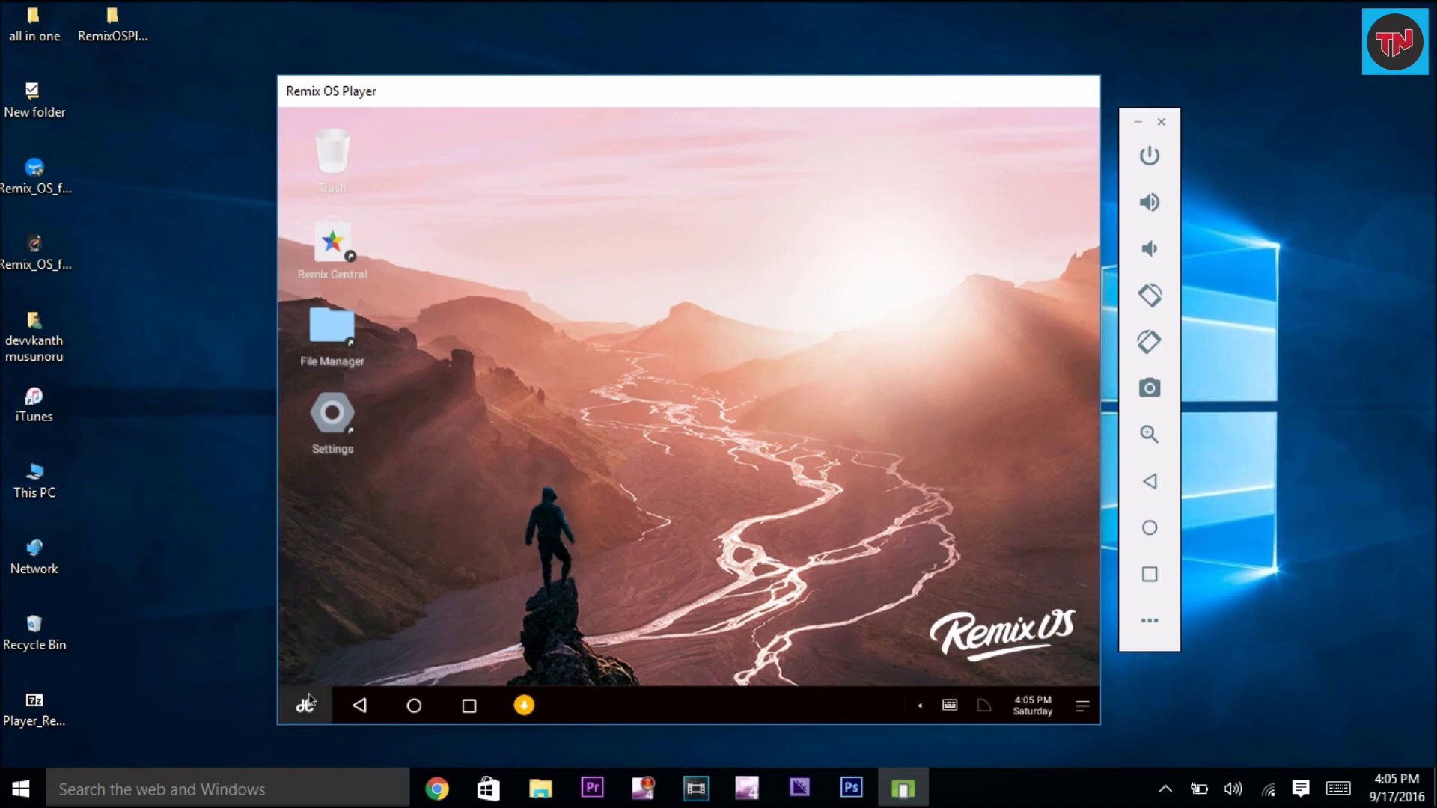
left_click(403, 629)
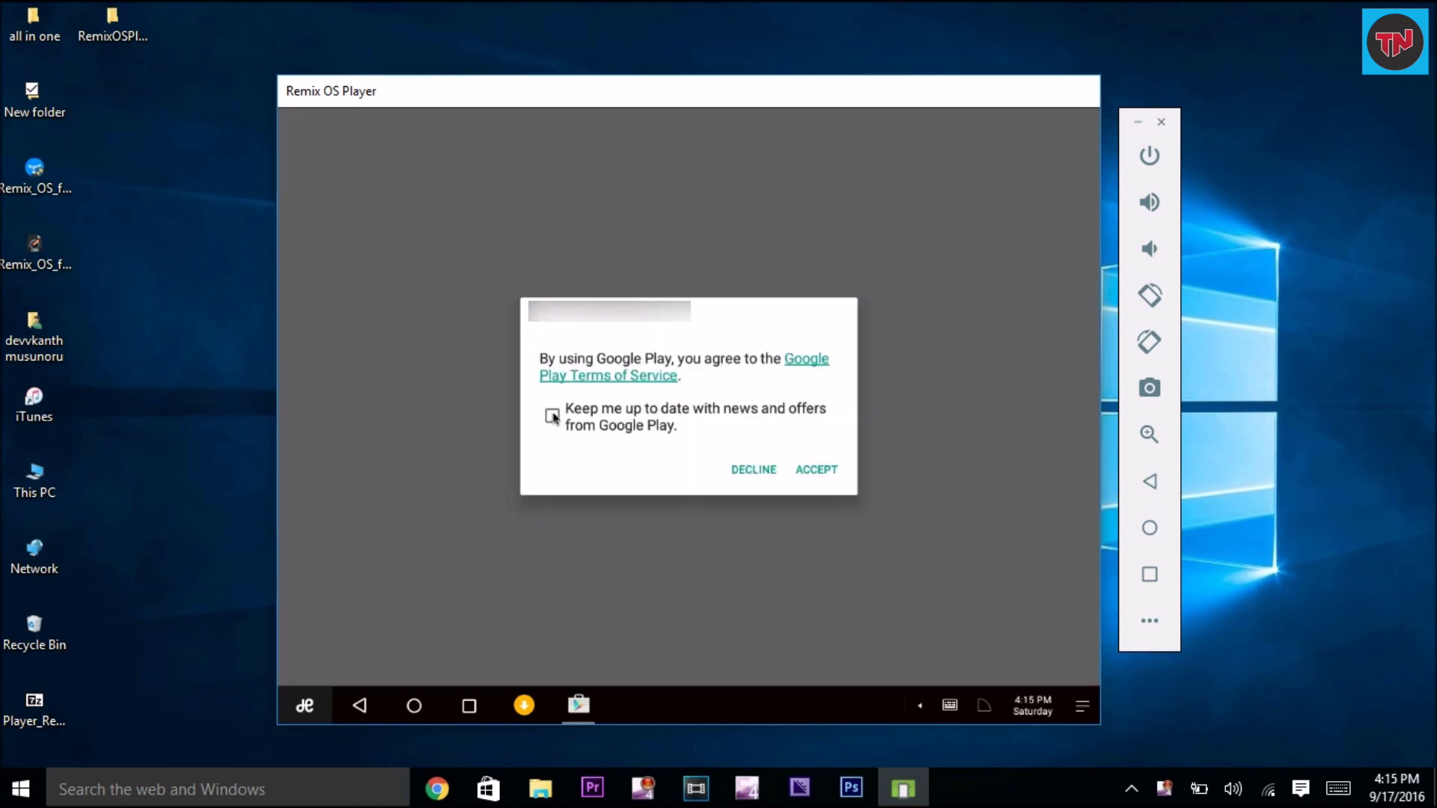
left_click(551, 416)
left_click(836, 471)
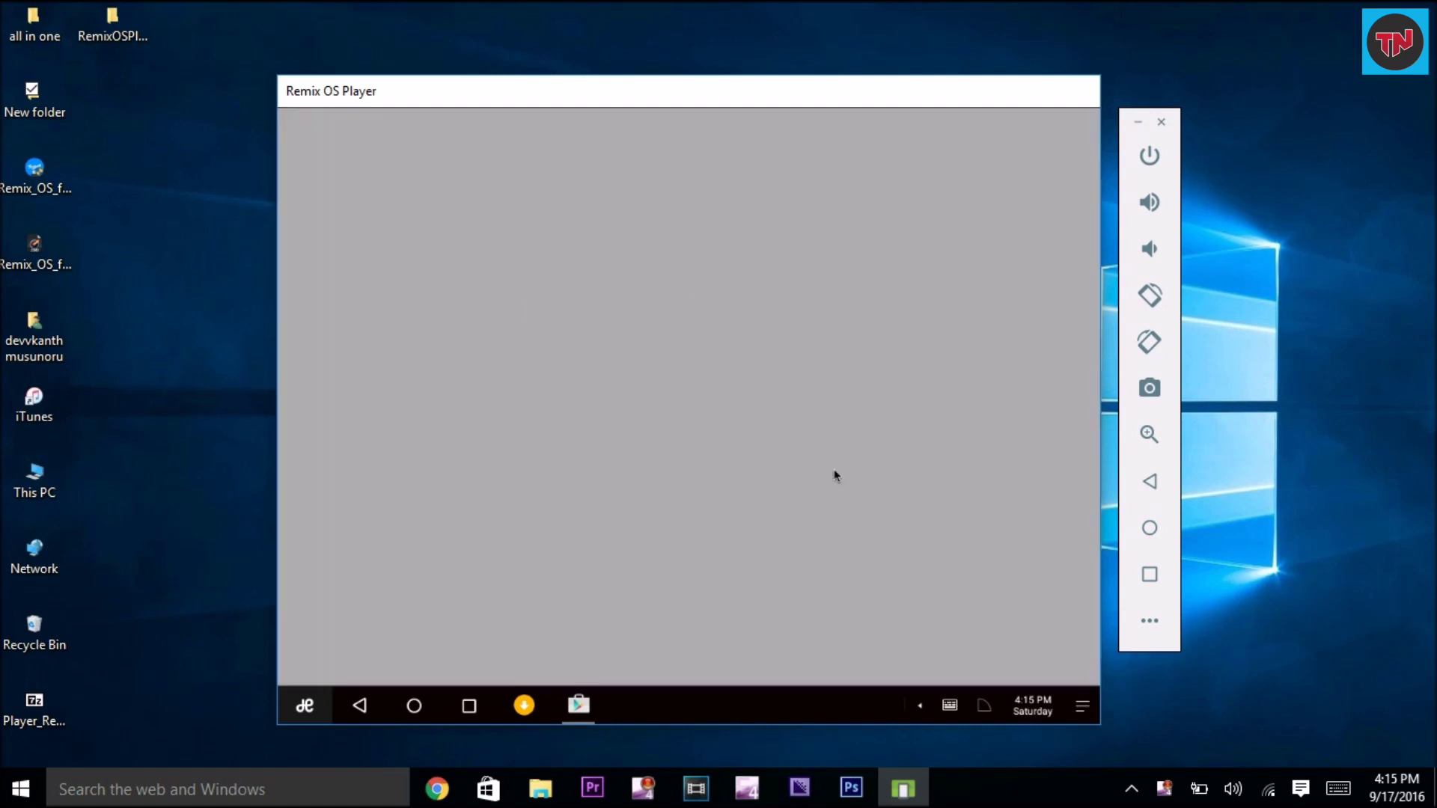